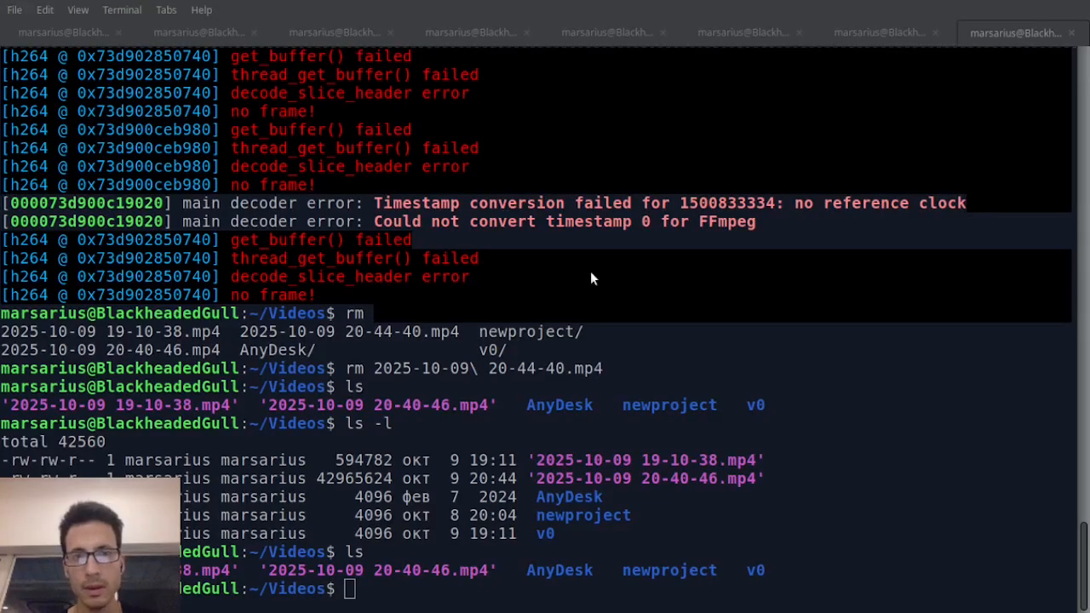
Step: List the contents of the Videos folder in the terminal
{"action": "type", "text": "ls"}
{"action": "key", "text": "Return"}
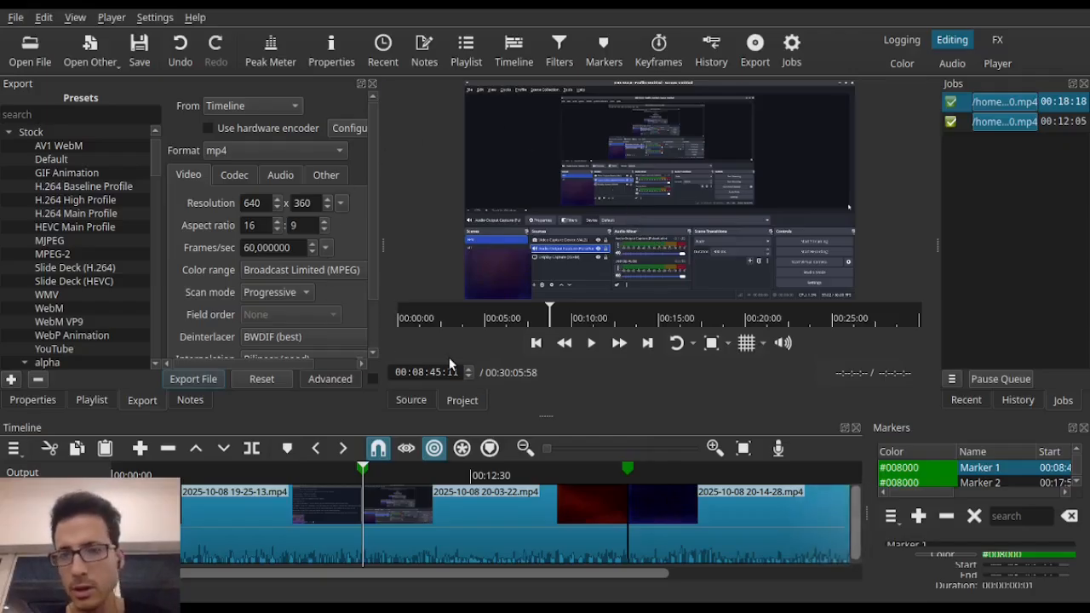
Step: Close the export settings and remove both finished jobs from the job list
{"action": "left_click", "coordinate": [372, 84]}
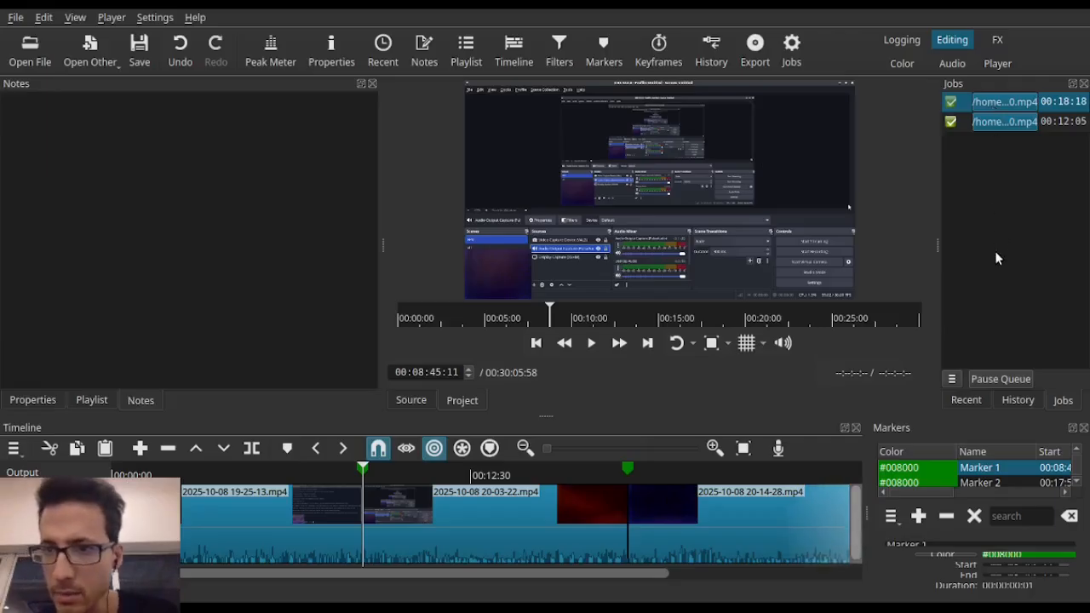
{"action": "key", "text": "Delete"}
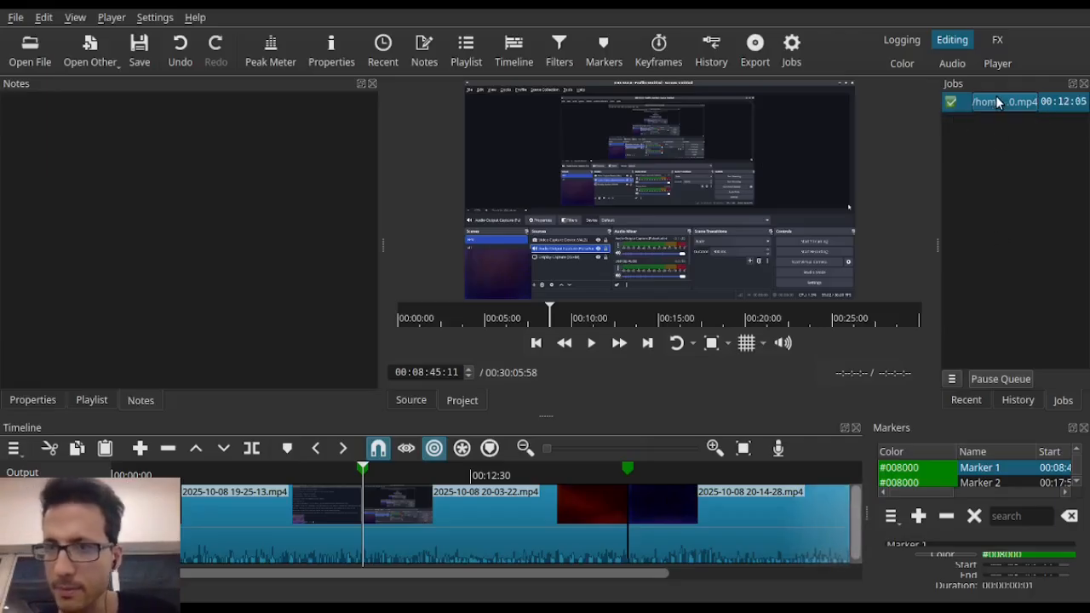
{"action": "left_click", "coordinate": [997, 177]}
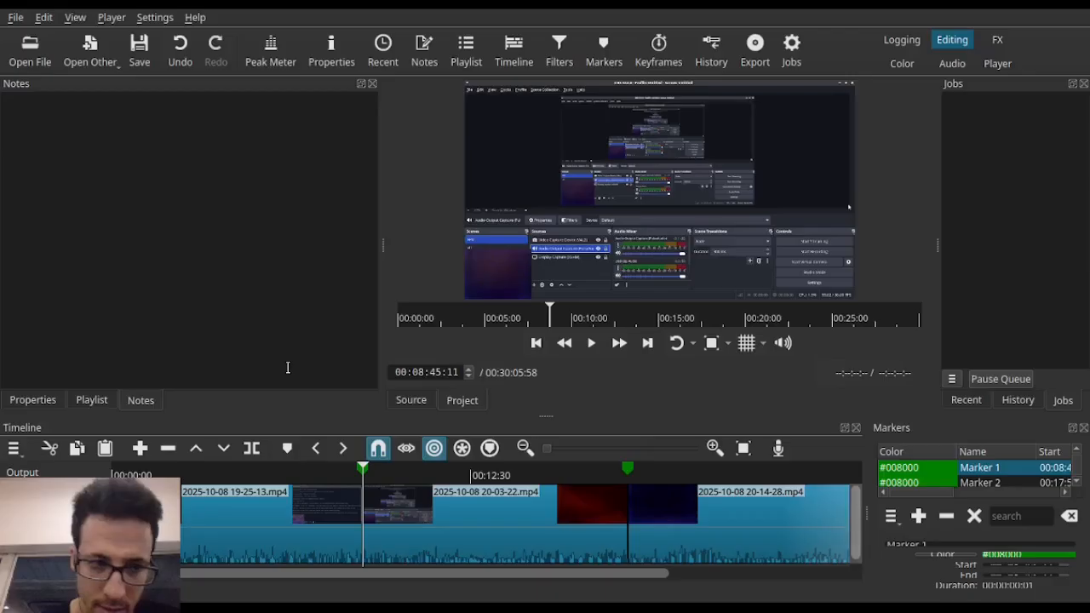
Step: Close the current project and start a new one named v0.2 in the Videos folder with automatic video mode
{"action": "left_click_drag", "start_coordinate": [466, 415], "coordinate": [465, 405]}
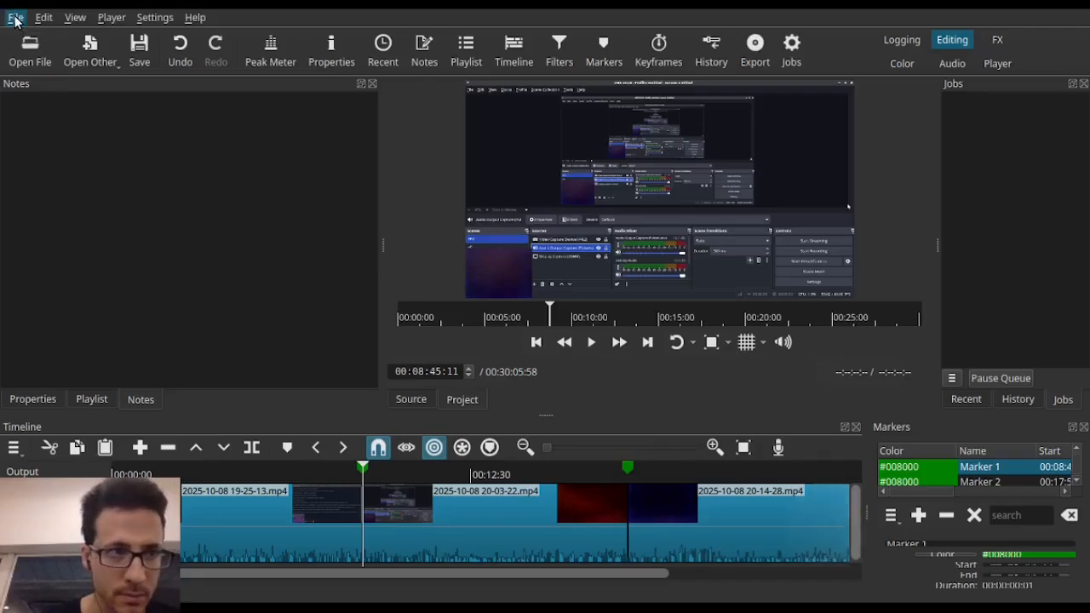
{"action": "left_click", "coordinate": [144, 96]}
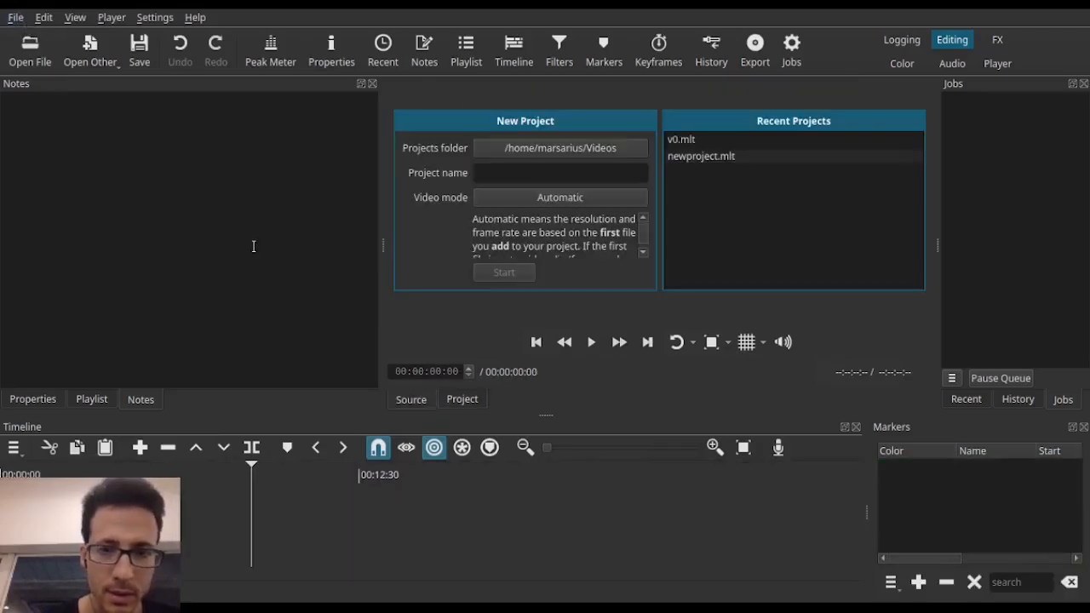
{"action": "left_click", "coordinate": [574, 178]}
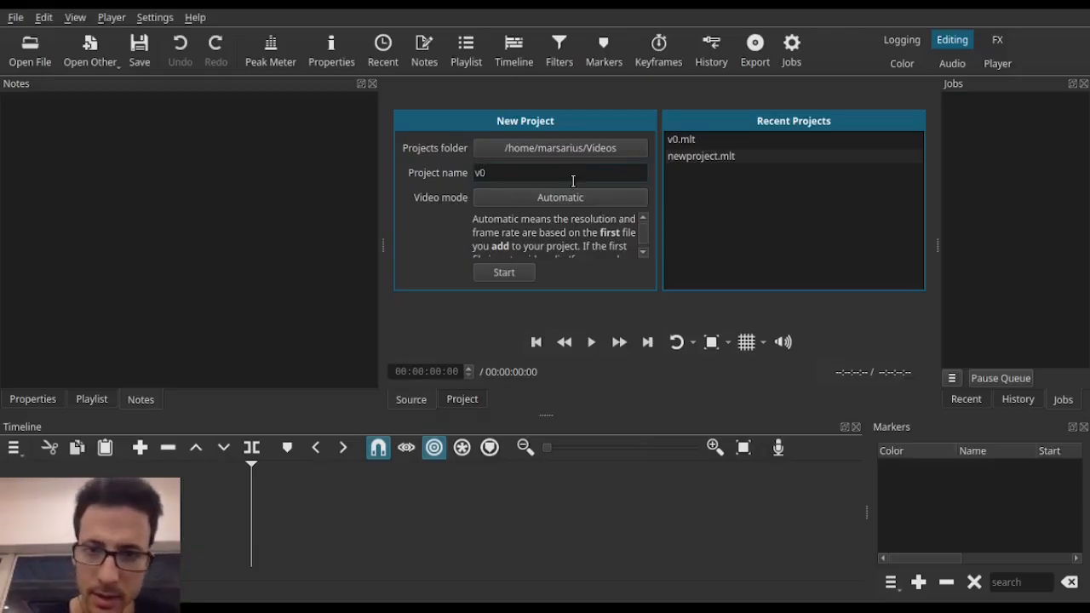
{"action": "left_click", "coordinate": [728, 140]}
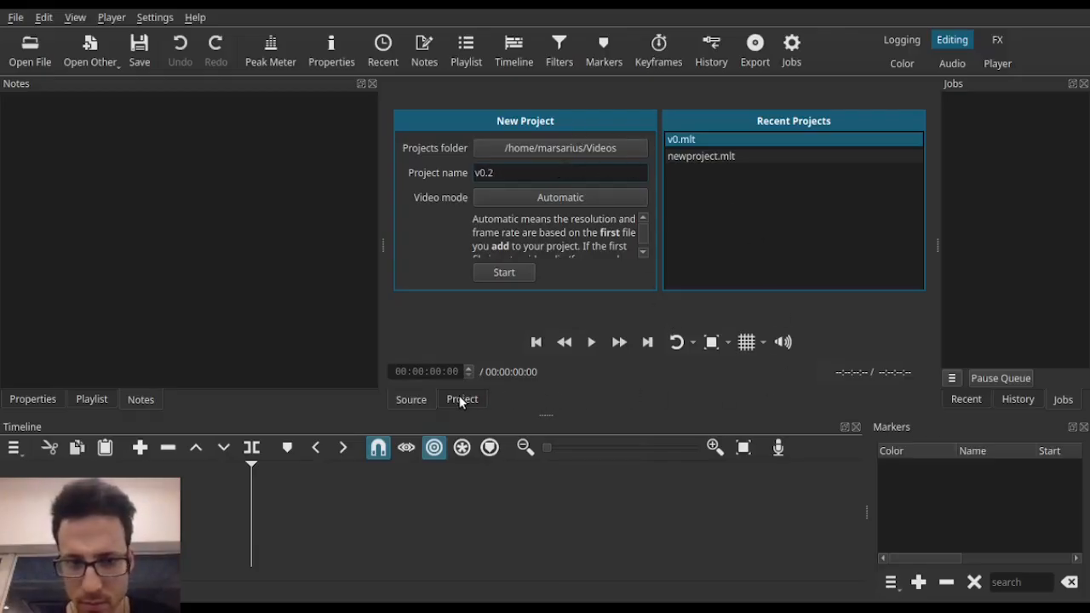
{"action": "left_click", "coordinate": [504, 272]}
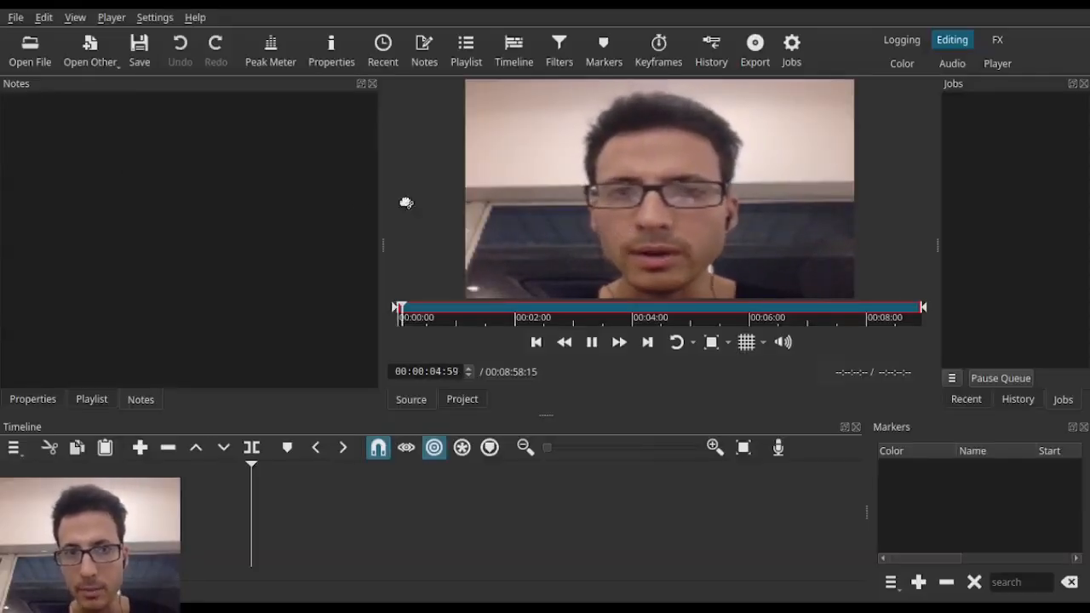
Step: Enter 32295 in the project notes
{"action": "left_click", "coordinate": [168, 180]}
{"action": "type", "text": "32295"}
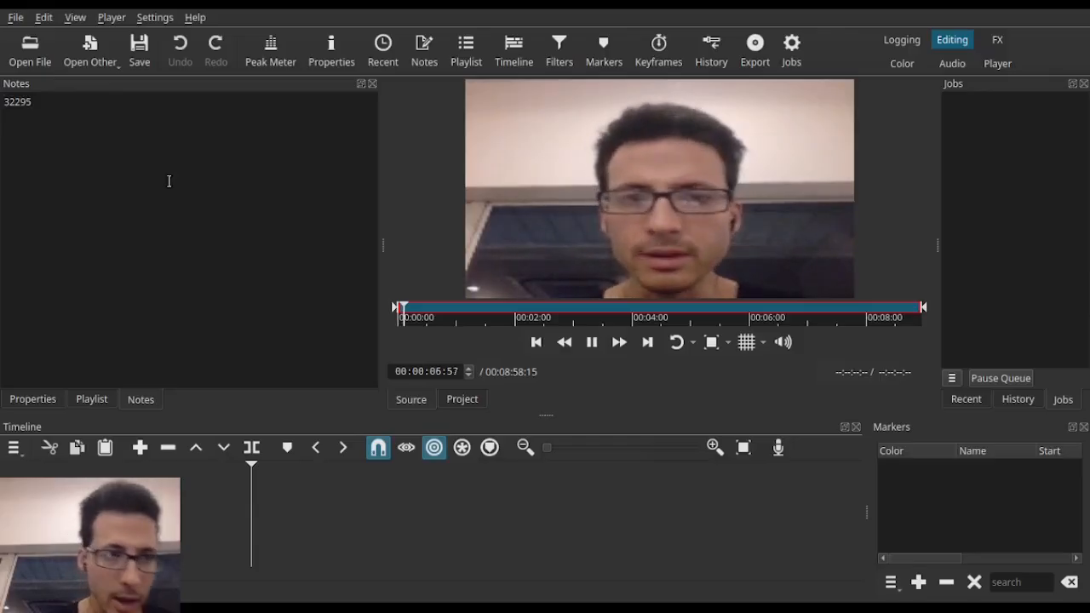
{"action": "left_click", "coordinate": [33, 399]}
{"action": "left_click", "coordinate": [92, 400]}
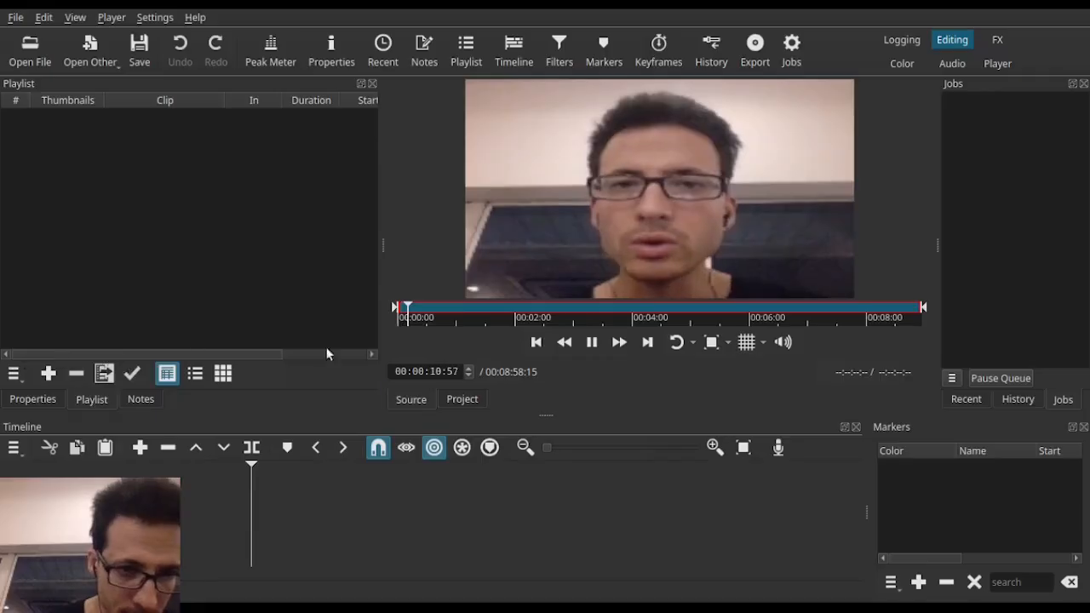
{"action": "left_click_drag", "start_coordinate": [248, 356], "coordinate": [19, 358]}
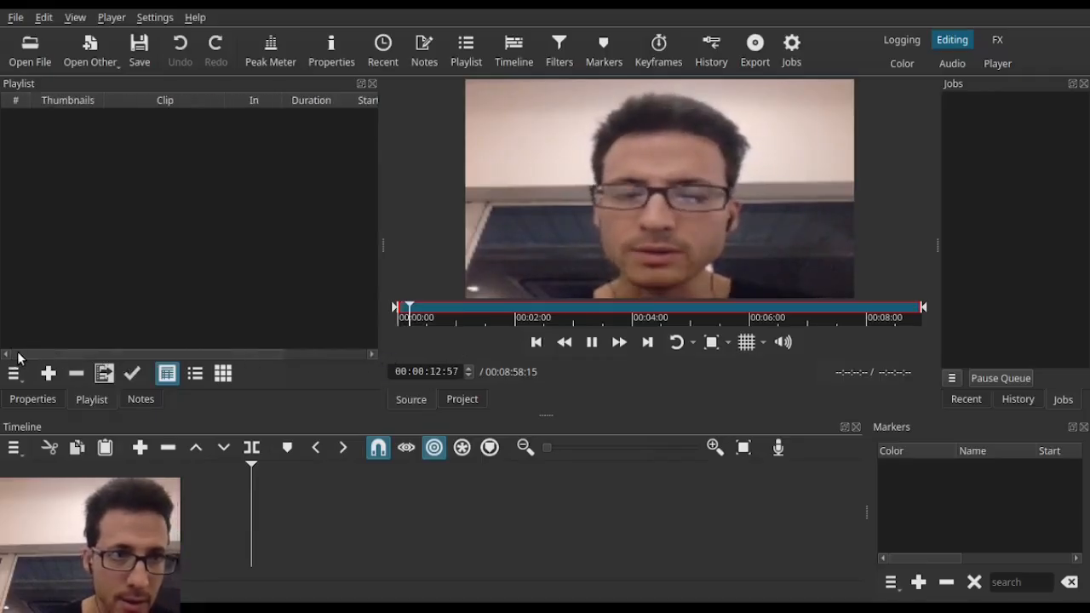
{"action": "left_click_drag", "start_coordinate": [420, 214], "coordinate": [74, 221]}
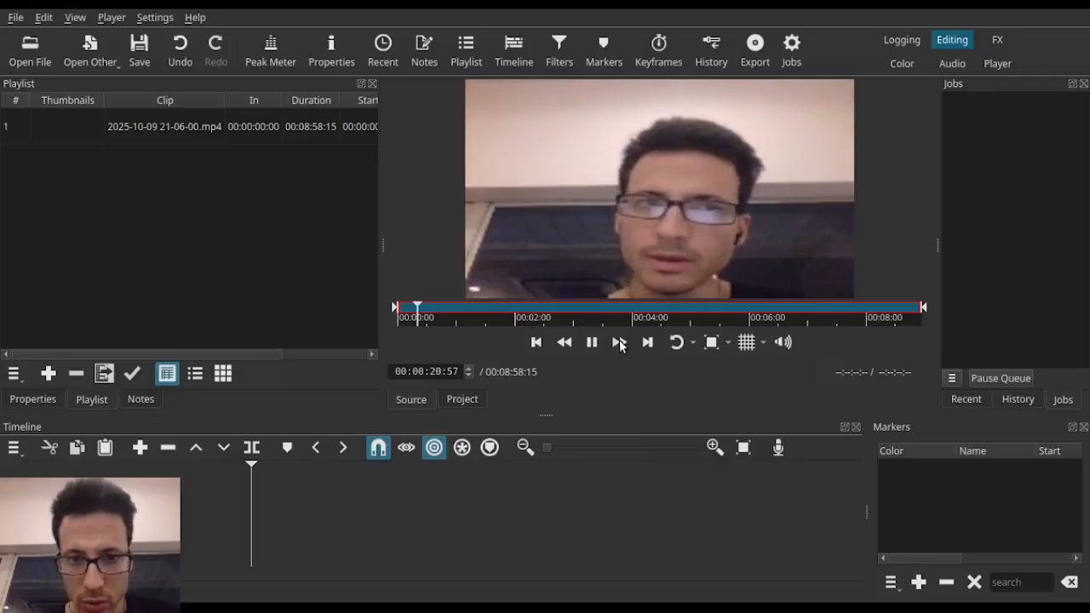
{"action": "left_click", "coordinate": [592, 343]}
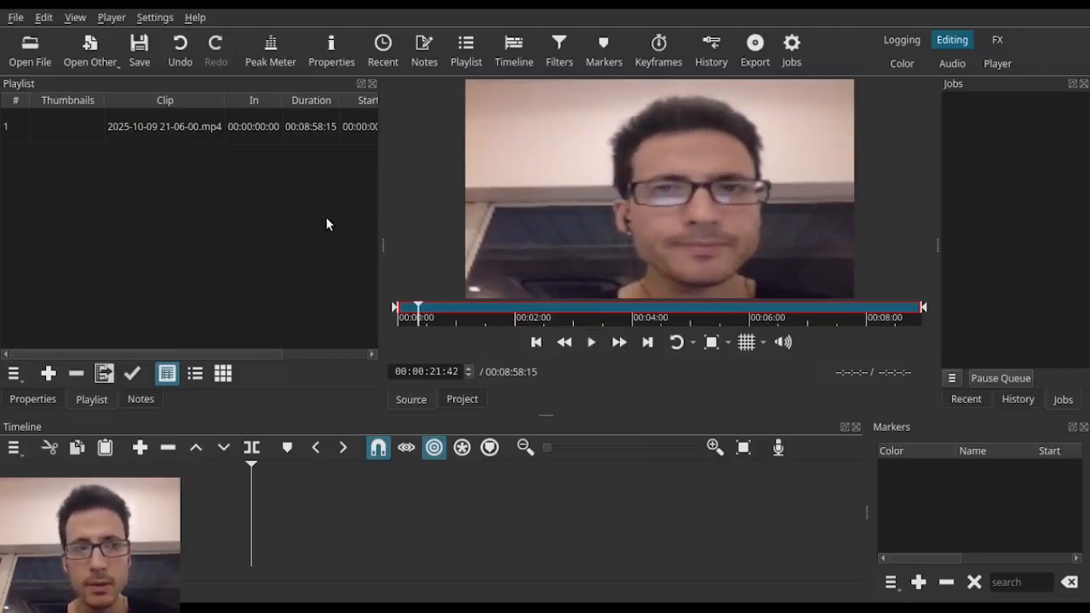
{"action": "mouse_move", "coordinate": [104, 105]}
{"action": "left_mouse_down"}
{"action": "mouse_move", "coordinate": [77, 106]}
{"action": "mouse_move", "coordinate": [85, 103]}
{"action": "left_mouse_up"}
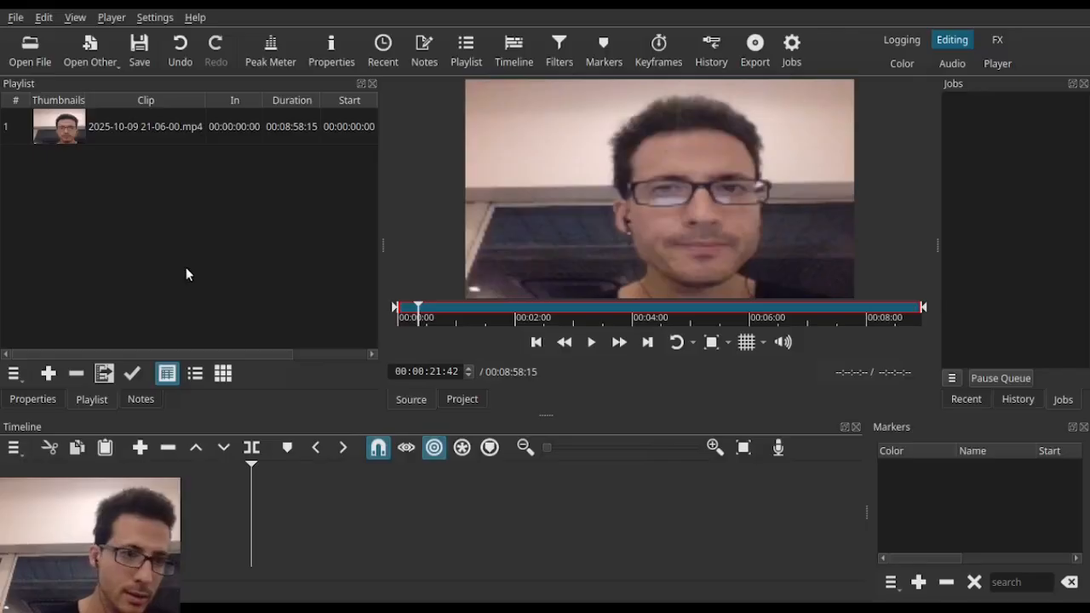
{"action": "left_click", "coordinate": [147, 129]}
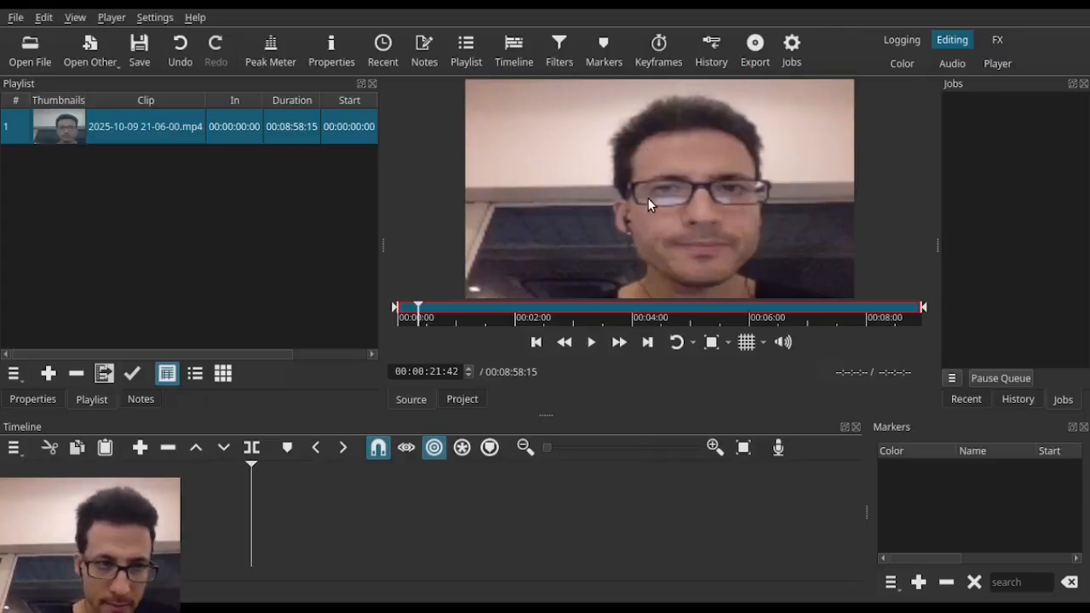
{"action": "double_click", "coordinate": [164, 117]}
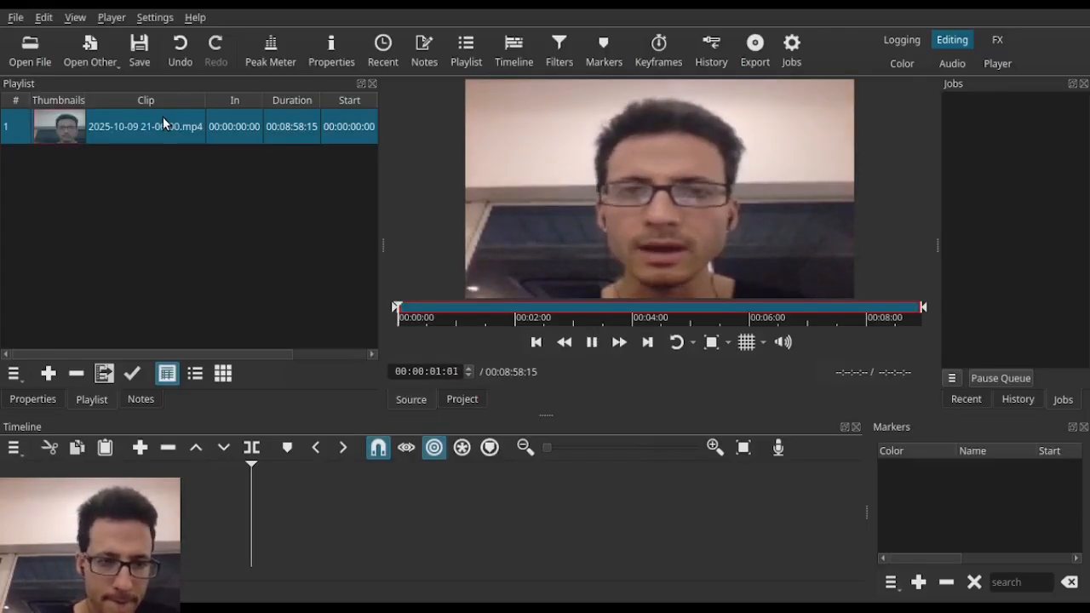
{"action": "left_click_drag", "start_coordinate": [163, 117], "coordinate": [191, 487]}
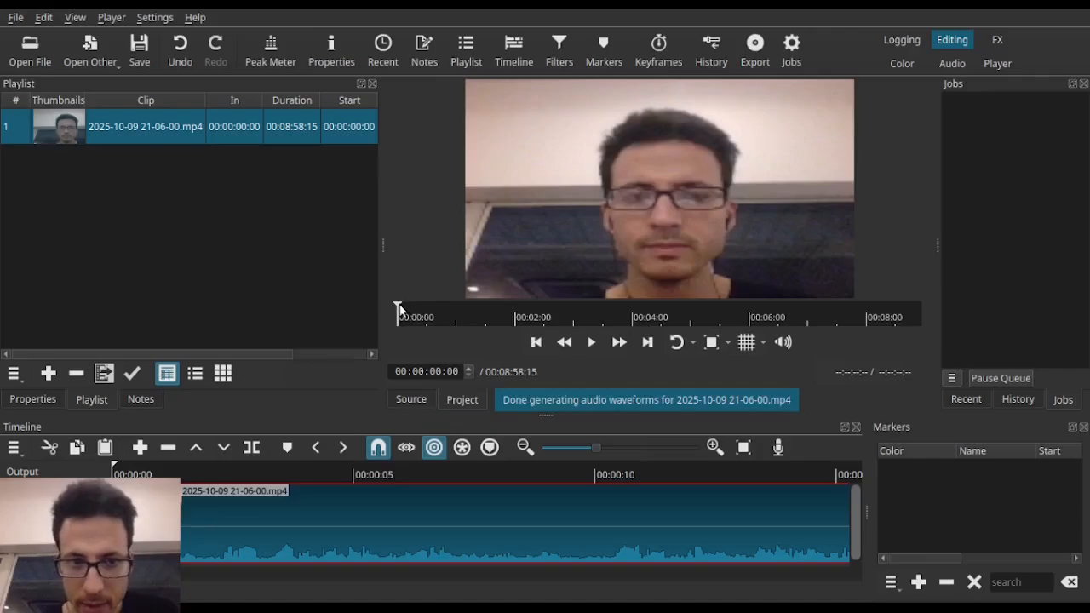
Step: Split the timeline clip at 00:07:56:12 and add a marker at the cut
{"action": "left_click_drag", "start_coordinate": [398, 309], "coordinate": [849, 310]}
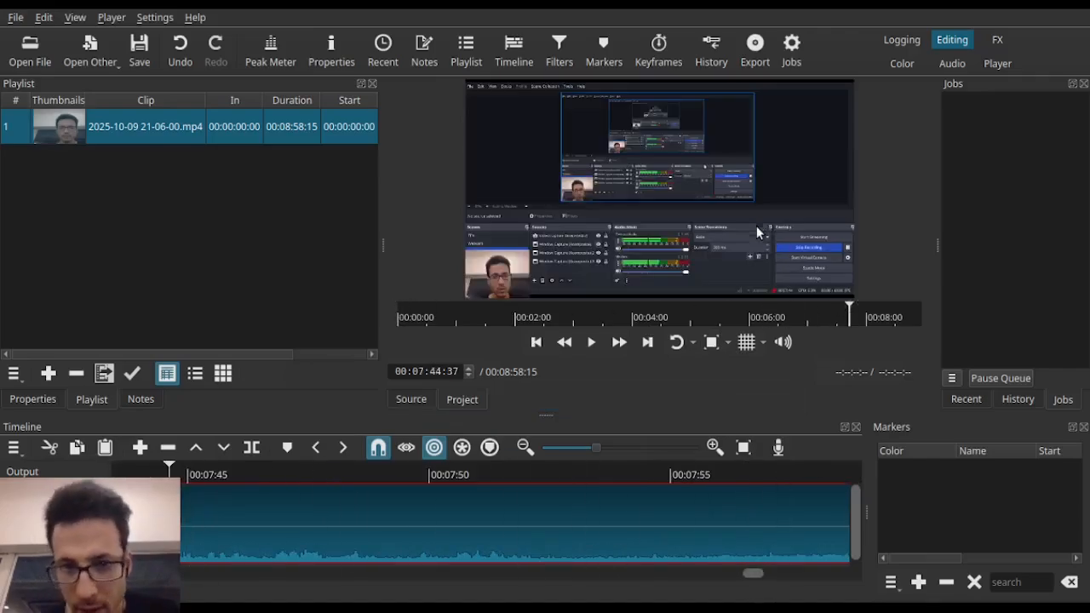
{"action": "left_click", "coordinate": [592, 341]}
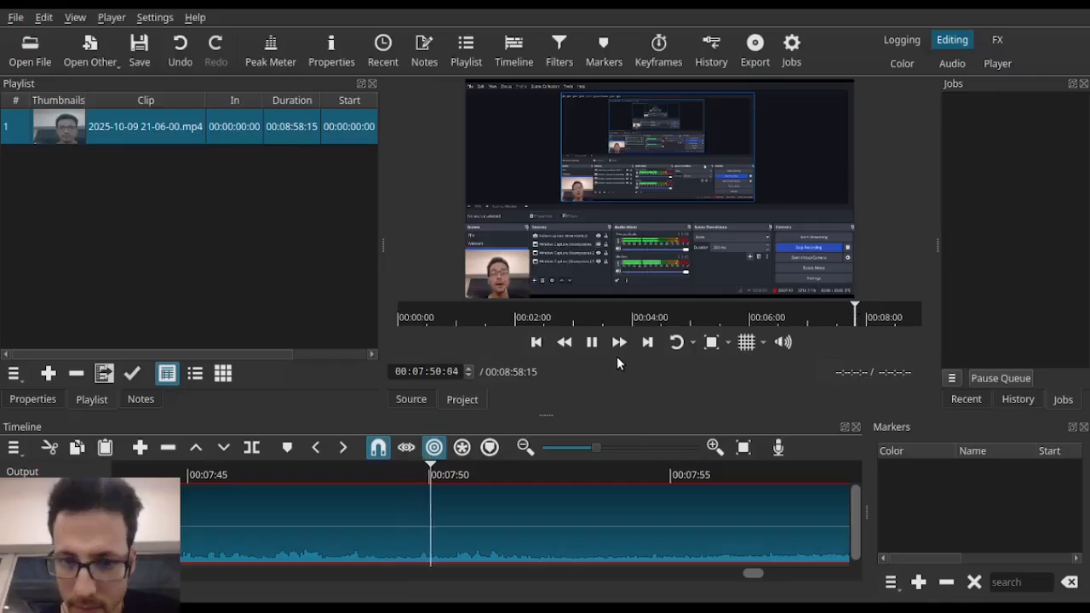
{"action": "left_click", "coordinate": [855, 307]}
{"action": "left_click", "coordinate": [881, 308]}
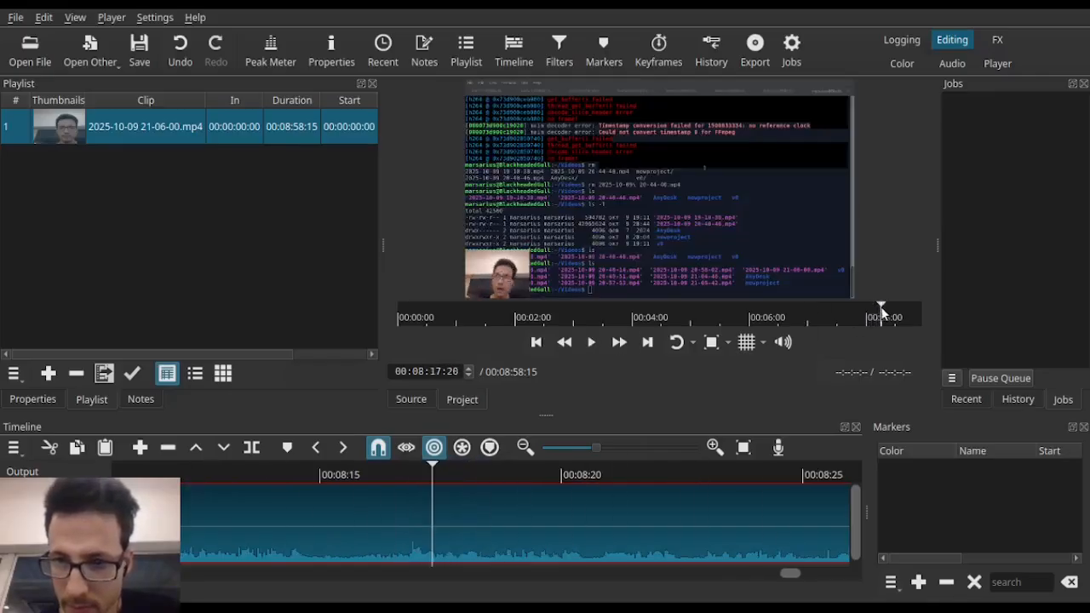
{"action": "left_click_drag", "start_coordinate": [881, 309], "coordinate": [859, 312]}
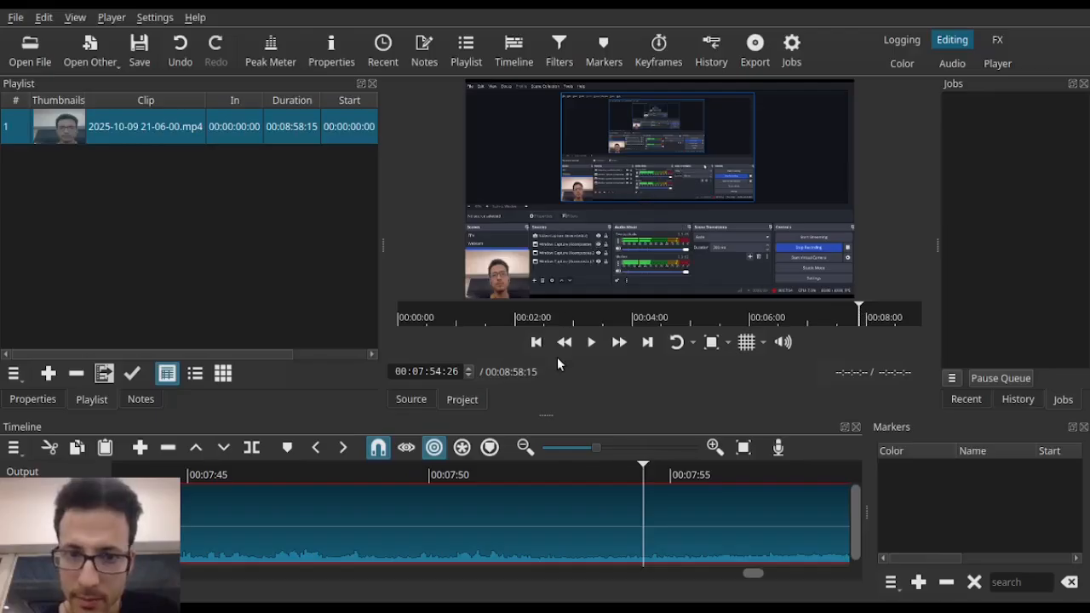
{"action": "left_click", "coordinate": [592, 344]}
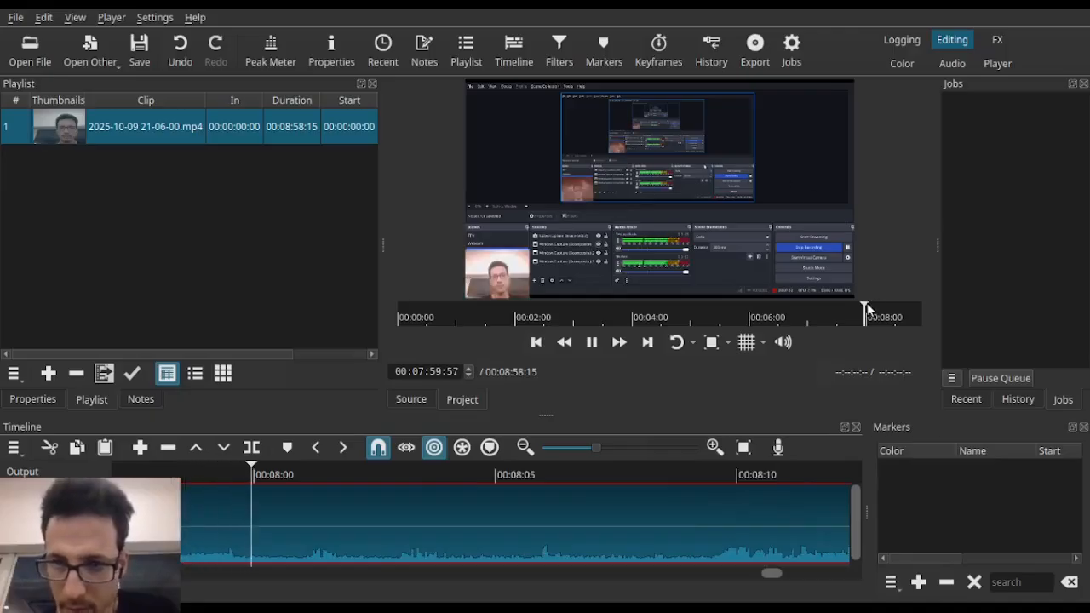
{"action": "left_click_drag", "start_coordinate": [864, 305], "coordinate": [855, 308]}
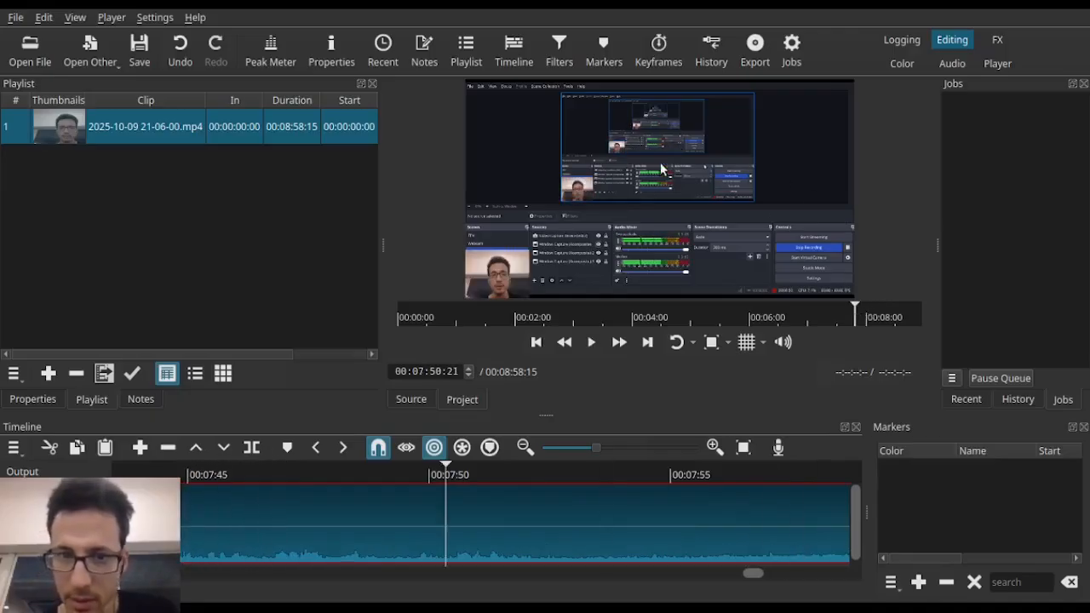
{"action": "left_click", "coordinate": [592, 342]}
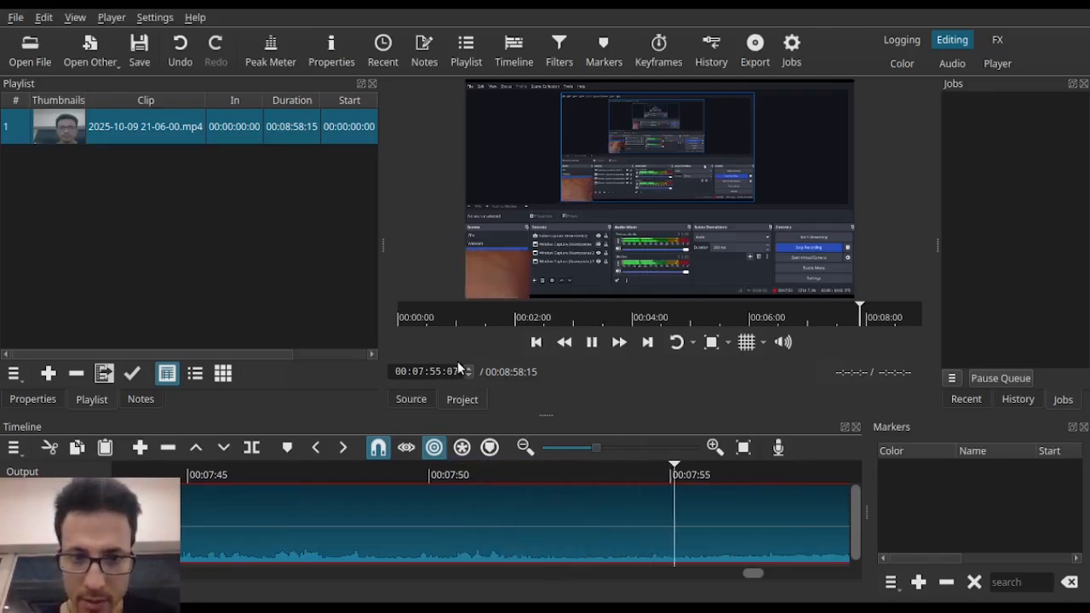
{"action": "key", "text": "space"}
{"action": "key", "text": "space"}
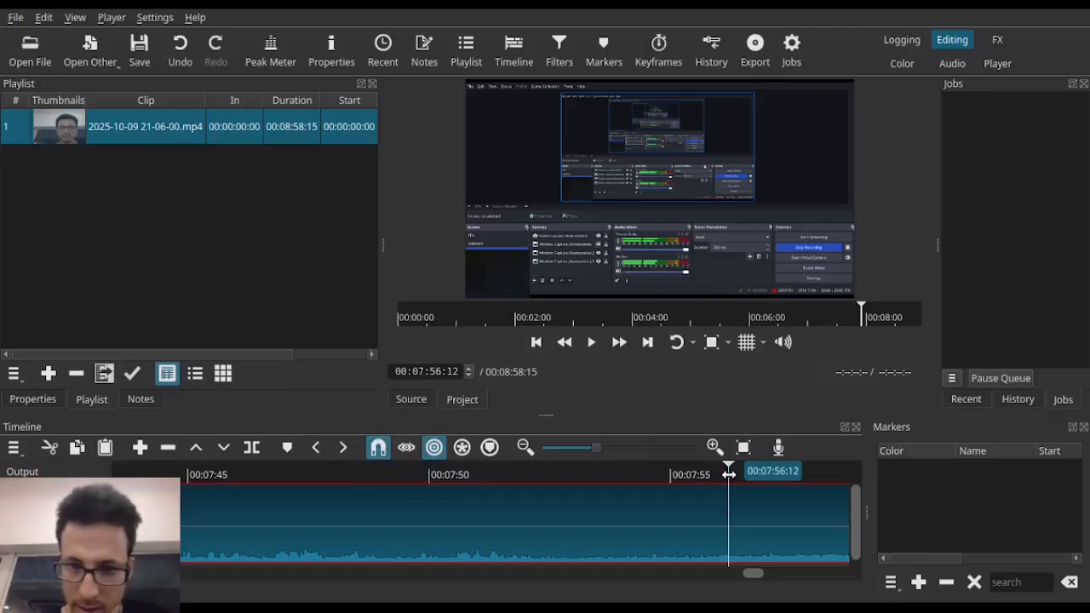
{"action": "left_click", "coordinate": [254, 448]}
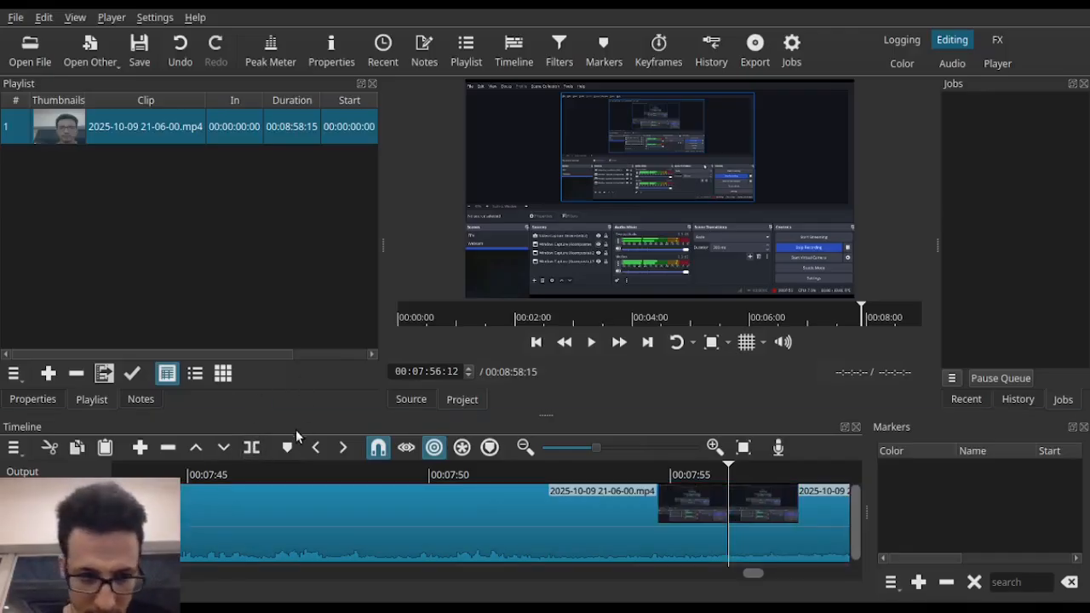
{"action": "left_click", "coordinate": [286, 449]}
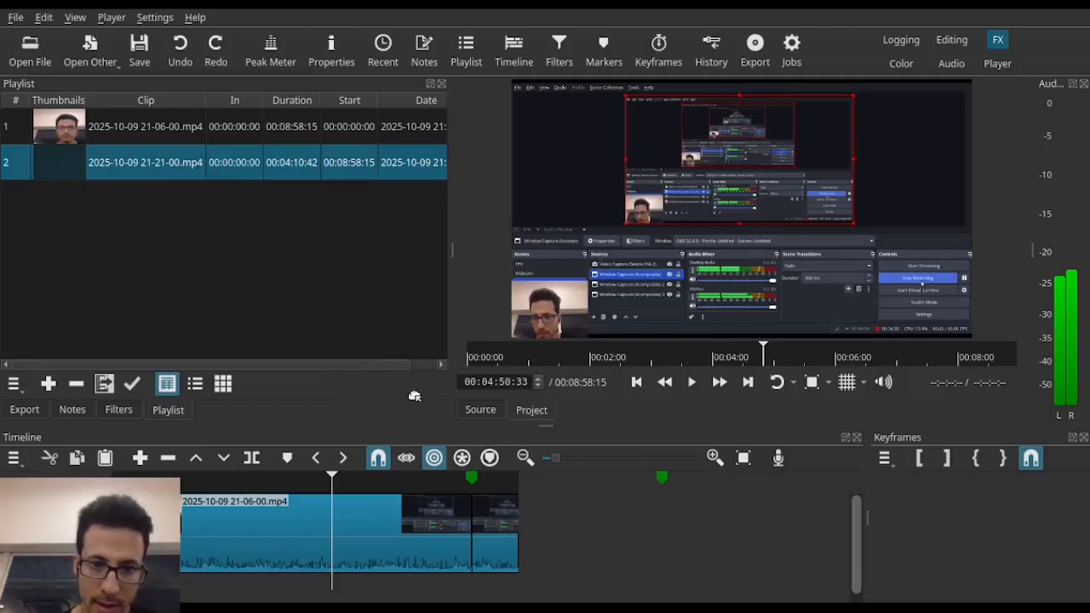
{"action": "mouse_move", "coordinate": [472, 487]}
{"action": "left_mouse_down"}
{"action": "mouse_move", "coordinate": [452, 477]}
{"action": "mouse_move", "coordinate": [489, 503]}
{"action": "mouse_move", "coordinate": [478, 507]}
{"action": "left_mouse_up"}
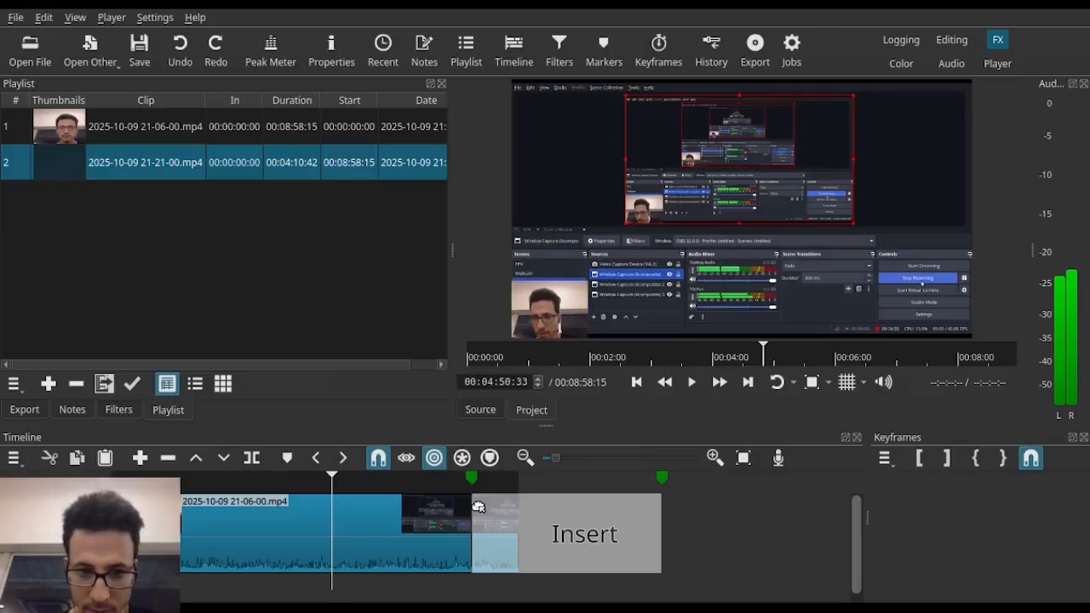
{"action": "left_click_drag", "start_coordinate": [477, 507], "coordinate": [476, 508]}
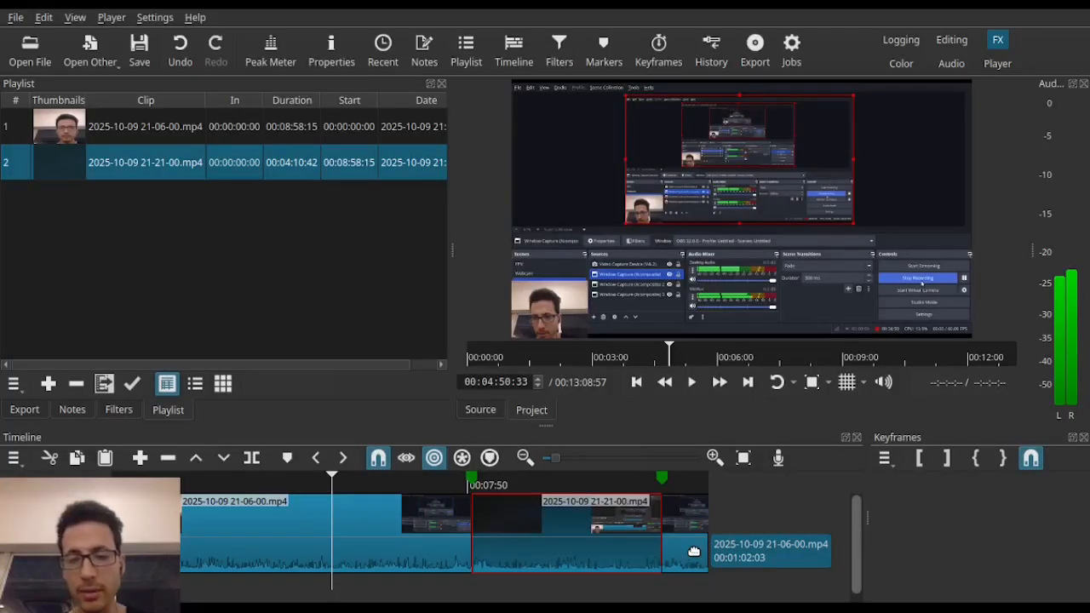
{"action": "left_click", "coordinate": [432, 460]}
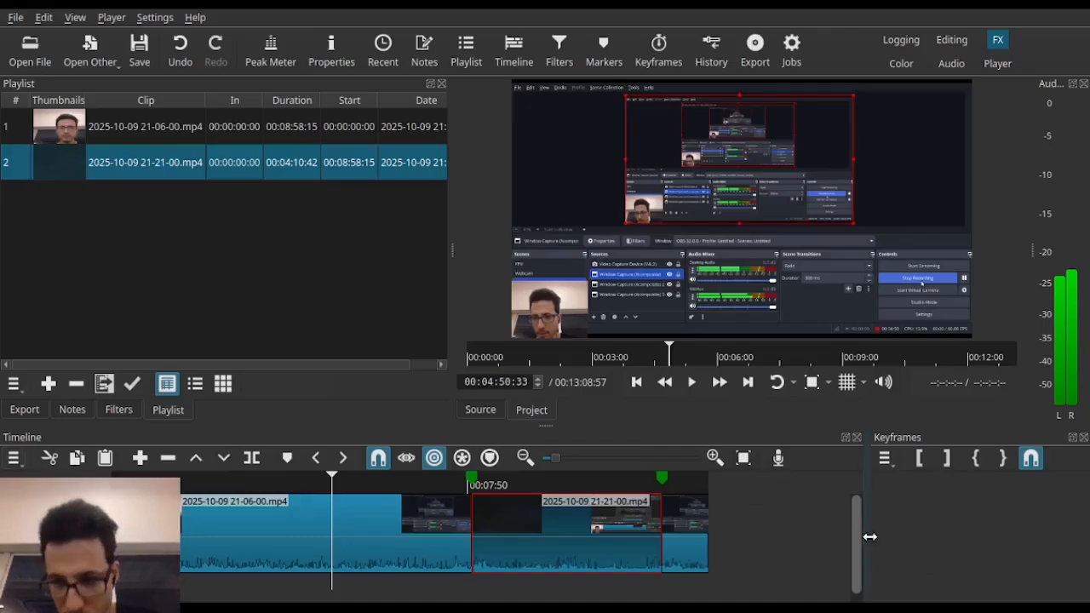
{"action": "left_click_drag", "start_coordinate": [859, 525], "coordinate": [861, 607]}
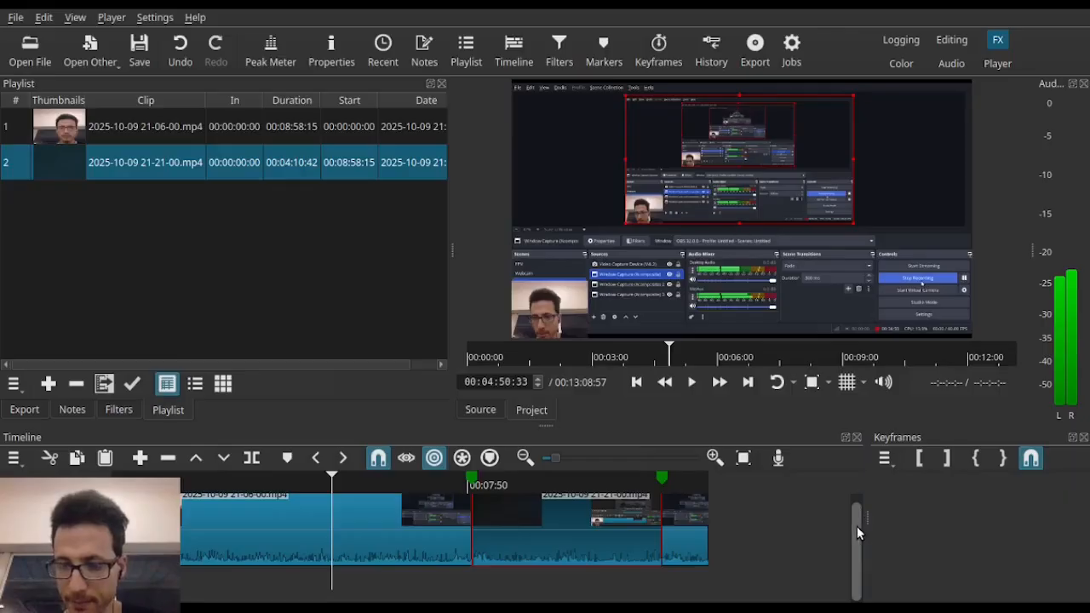
{"action": "left_click_drag", "start_coordinate": [857, 527], "coordinate": [853, 469]}
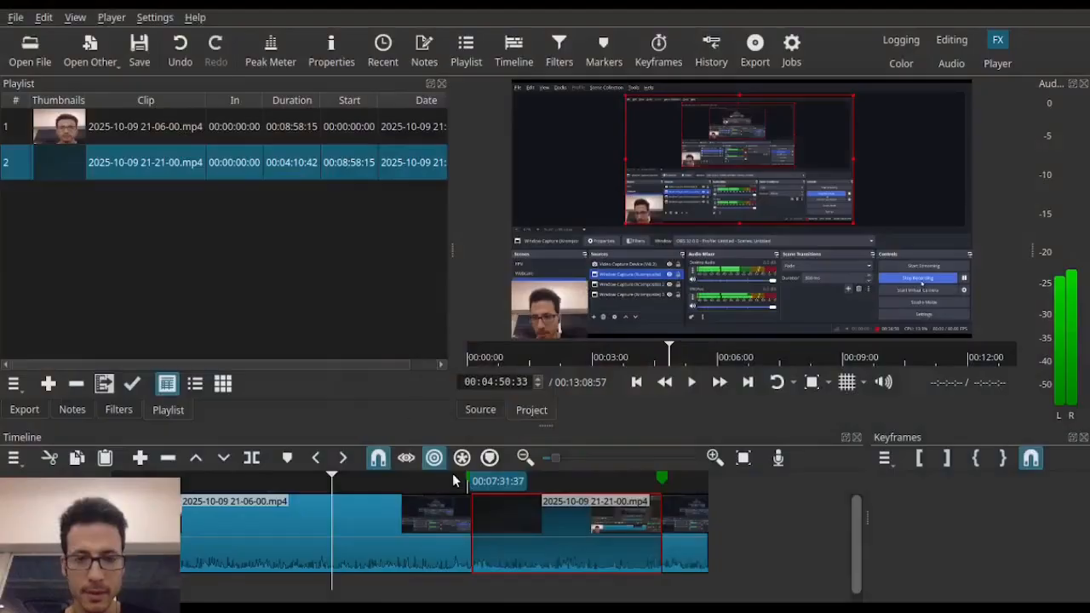
Step: Open the export settings for the edited timeline
{"action": "left_click", "coordinate": [755, 50]}
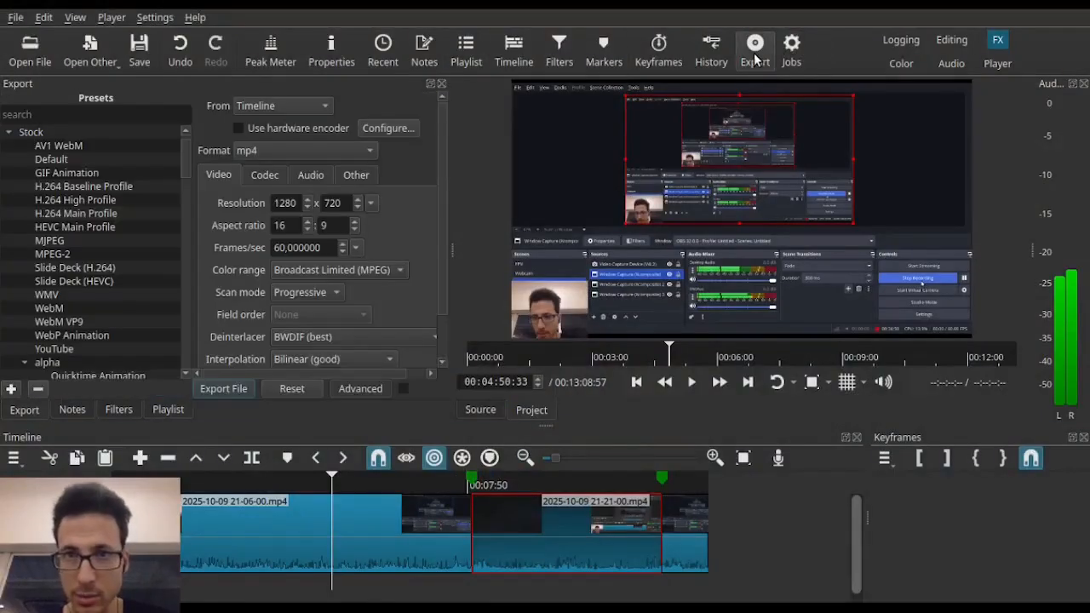